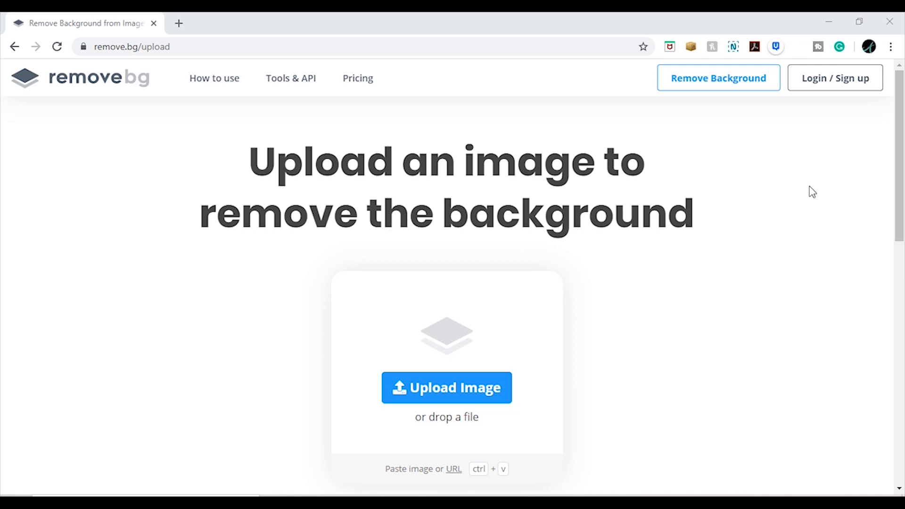
# Upload image00014 from the THUMBNAIL IMAGES folder in Downloads to have its background removed
pyautogui.click(402, 400)
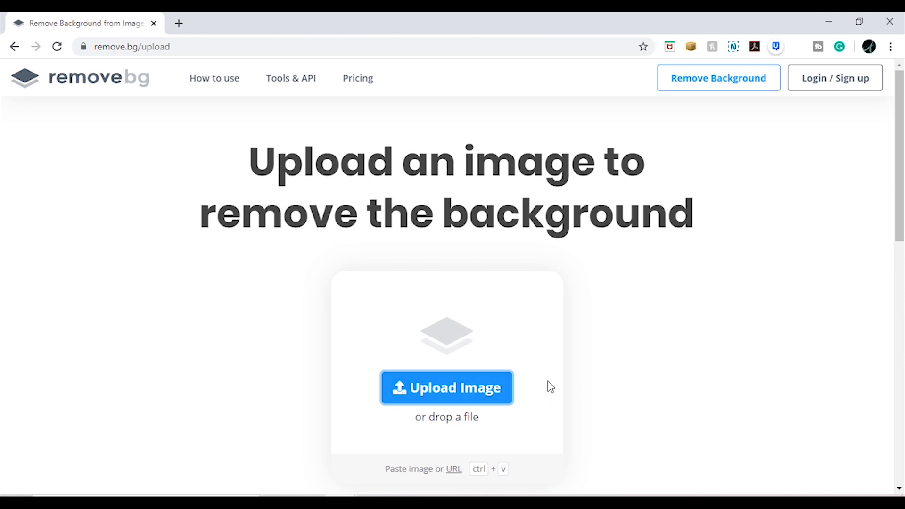
pyautogui.click(474, 384)
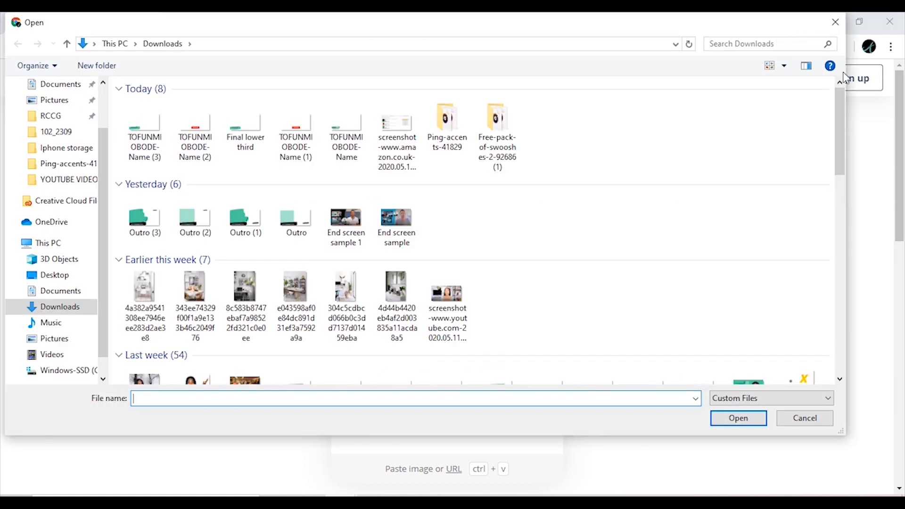
pyautogui.moveTo(838, 98); pyautogui.dragTo(860, 222)
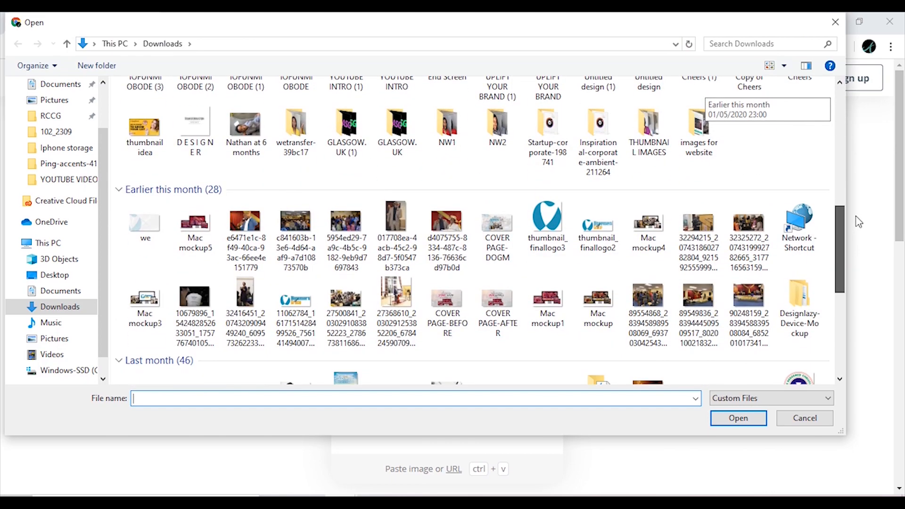
pyautogui.doubleClick(649, 130)
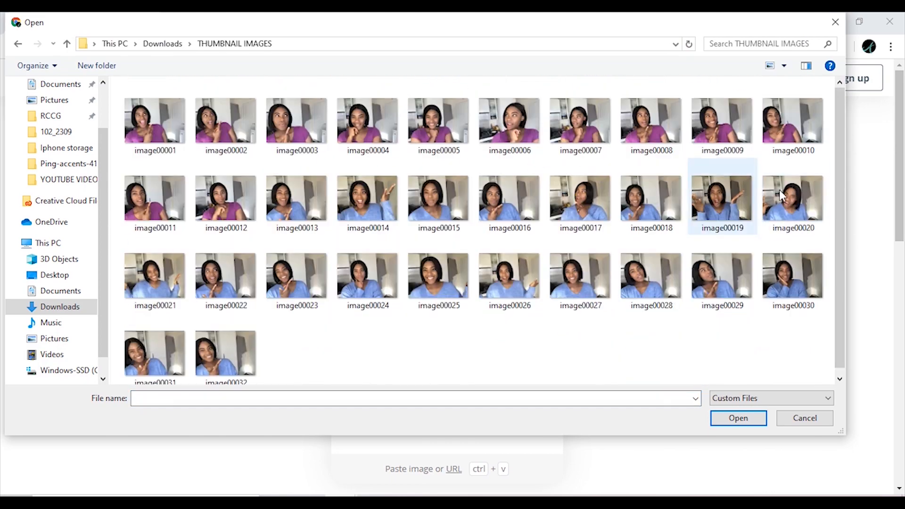
pyautogui.click(378, 218)
pyautogui.click(741, 418)
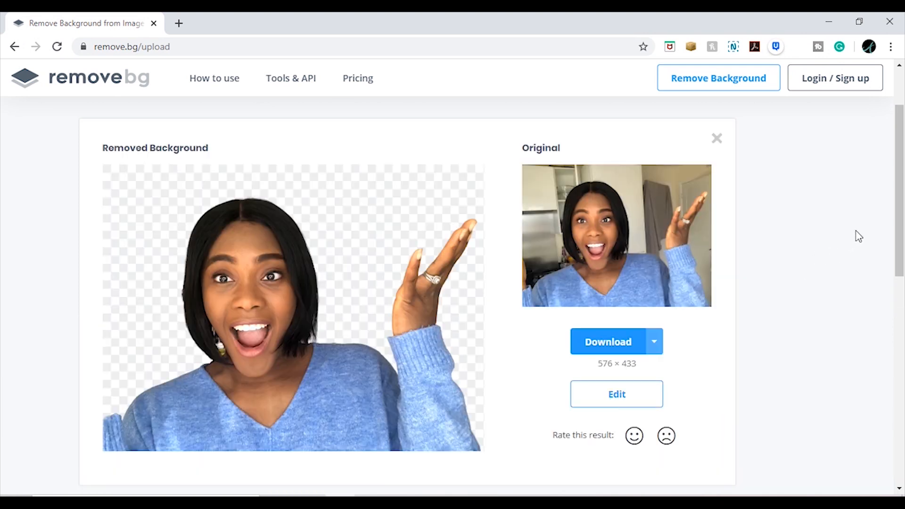
# Download the background-free 576 × 433 version of the photo
pyautogui.moveTo(902, 182); pyautogui.dragTo(903, 205)
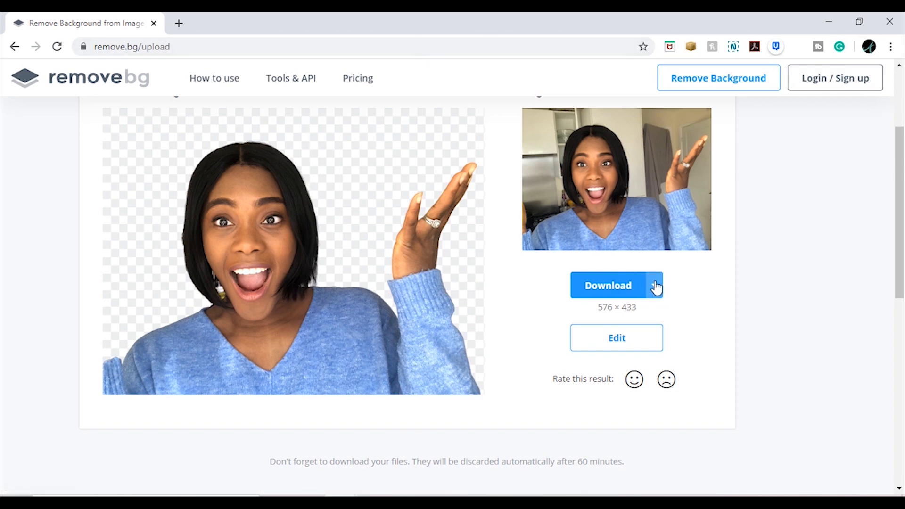
pyautogui.click(634, 289)
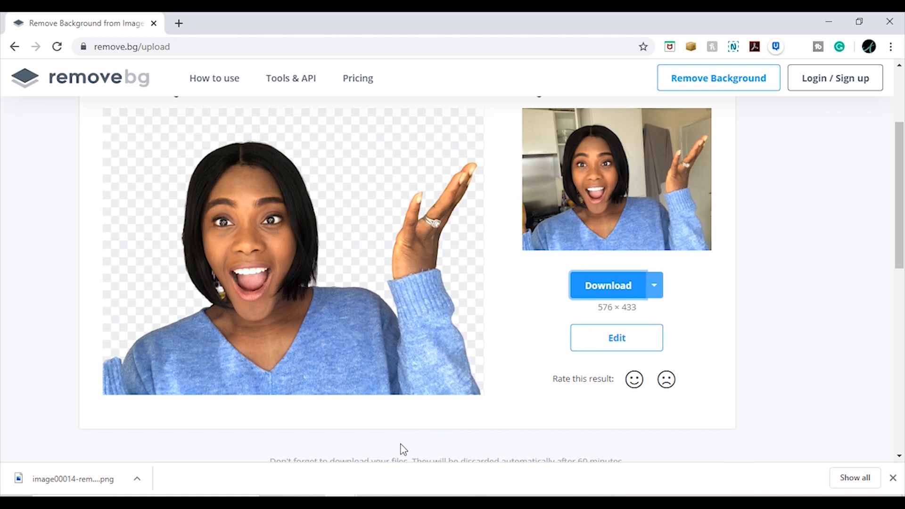
pyautogui.click(647, 255)
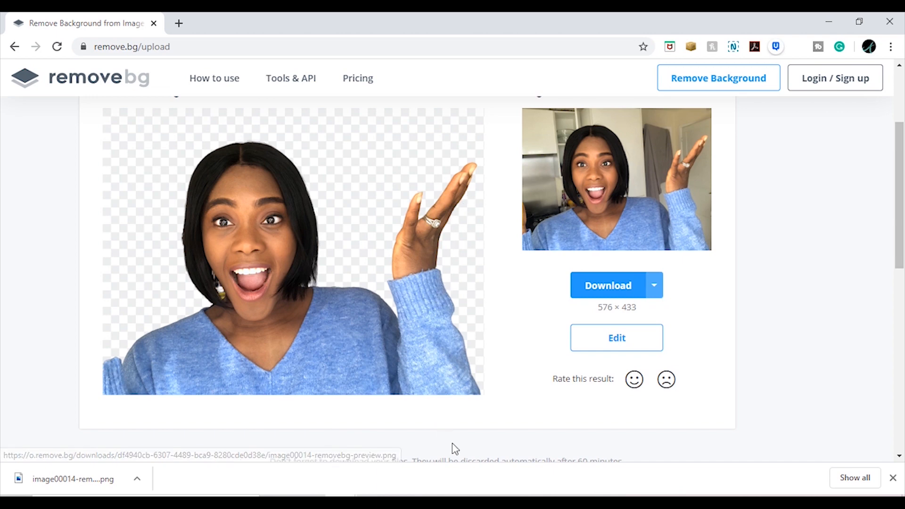
# Open the cutout for editing and switch to its Erase / Restore tools
pyautogui.click(641, 348)
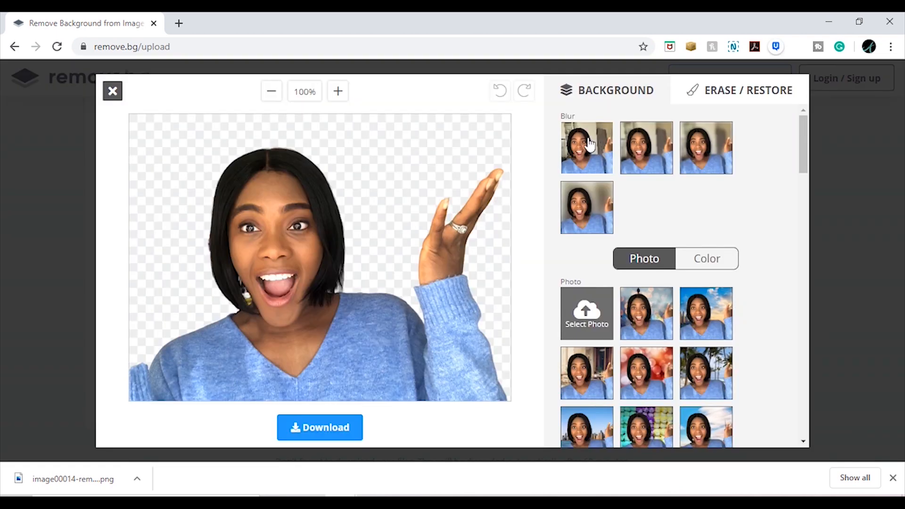
pyautogui.click(716, 96)
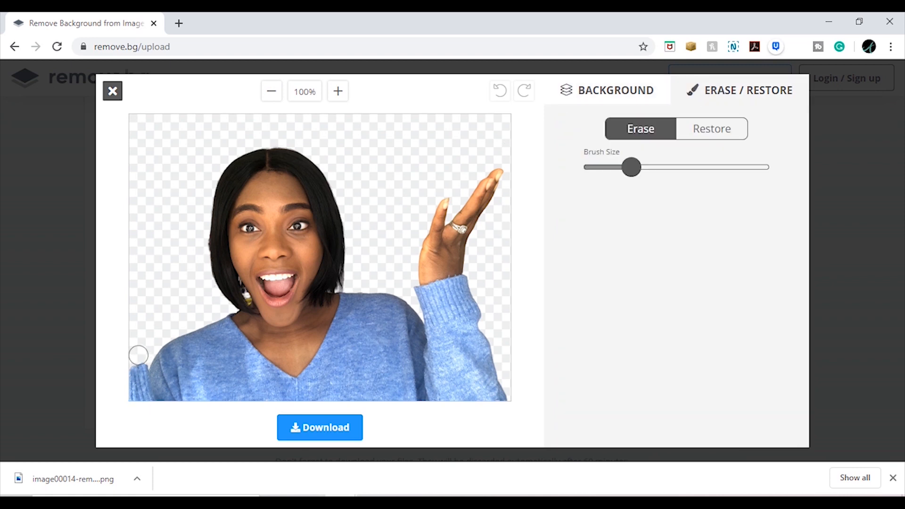
# Erase the stray sleeve at the cutout's lower-left edge, then paint that area back with a larger Restore brush
pyautogui.moveTo(141, 362); pyautogui.dragTo(121, 390)
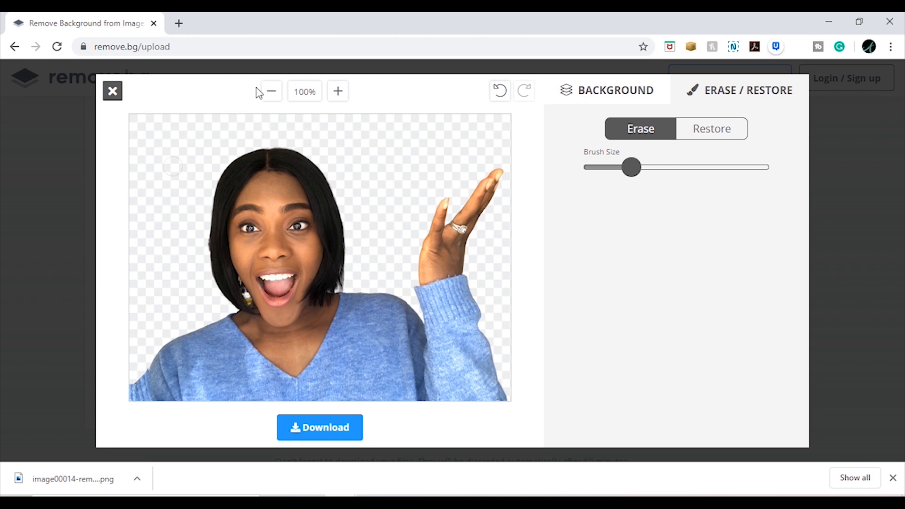
pyautogui.moveTo(631, 170)
pyautogui.mouseDown()
pyautogui.moveTo(723, 171)
pyautogui.moveTo(624, 182)
pyautogui.moveTo(660, 175)
pyautogui.mouseUp()
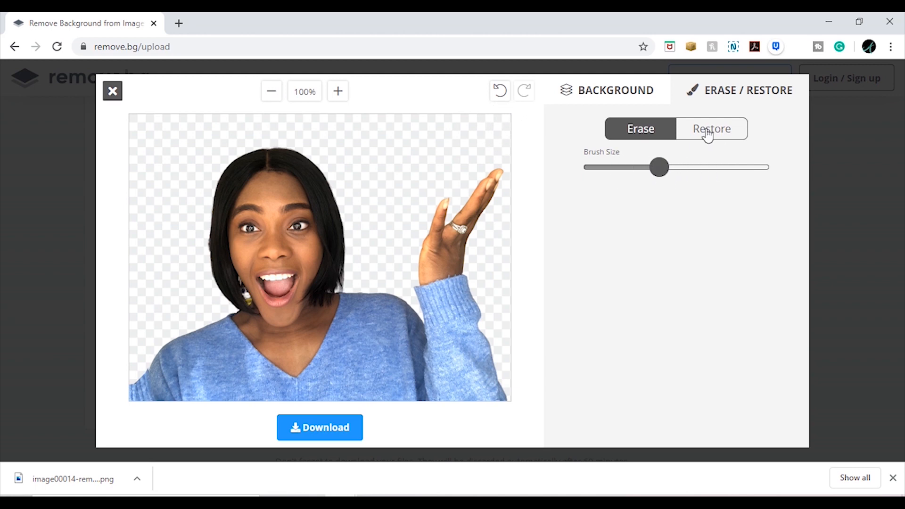
pyautogui.click(714, 133)
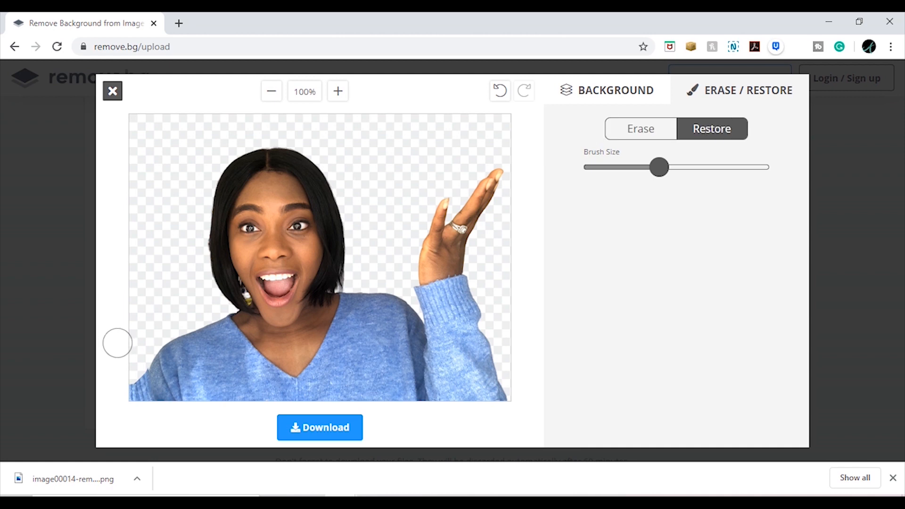
pyautogui.moveTo(135, 365)
pyautogui.mouseDown()
pyautogui.moveTo(125, 394)
pyautogui.moveTo(138, 350)
pyautogui.moveTo(128, 333)
pyautogui.moveTo(165, 297)
pyautogui.moveTo(112, 278)
pyautogui.moveTo(135, 255)
pyautogui.mouseUp()
# Undo all erase and restore strokes made on the cutout
pyautogui.click(501, 92)
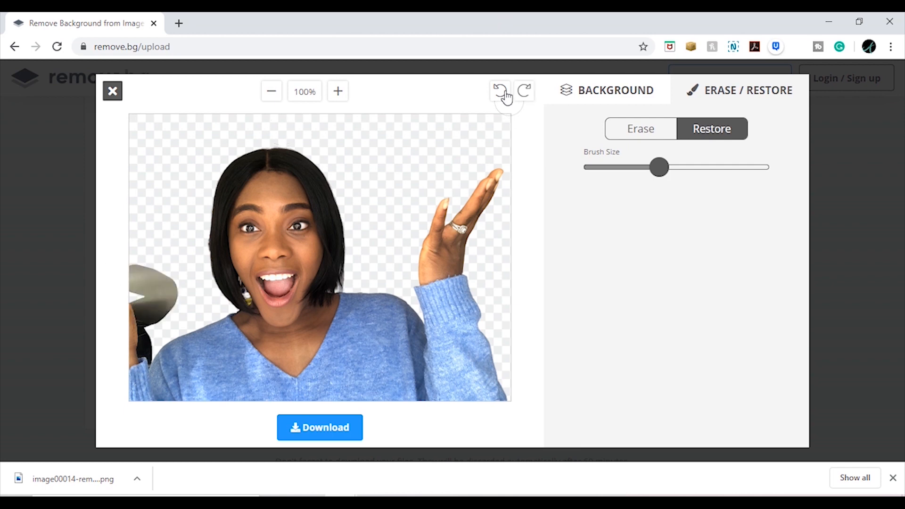
pyautogui.click(502, 92)
pyautogui.click(501, 92)
pyautogui.click(502, 92)
pyautogui.click(505, 93)
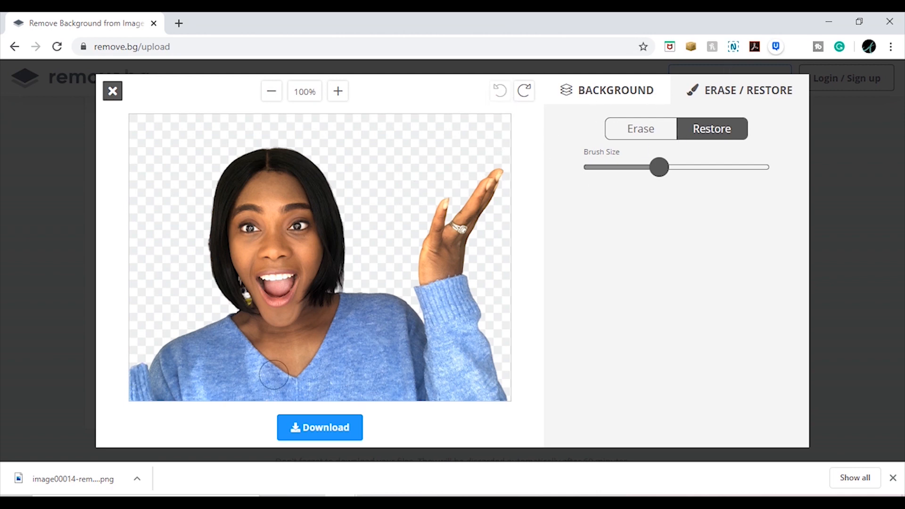
# Download the cutout from the editor and dismiss the download prompt
pyautogui.click(323, 429)
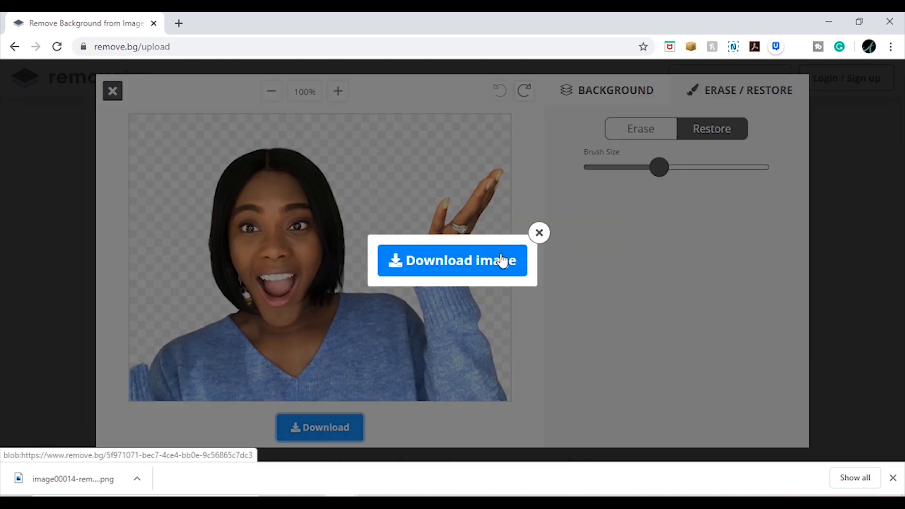
pyautogui.click(503, 261)
pyautogui.click(539, 233)
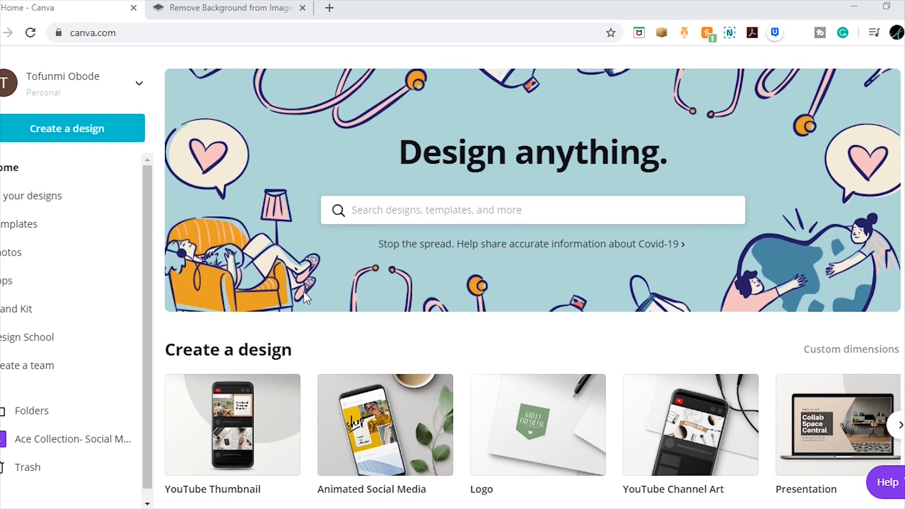
# In Canva, create a blank YouTube Thumbnail design and upload image00002 from the wetransfer-39bc17 folder in Downloads
pyautogui.click(279, 441)
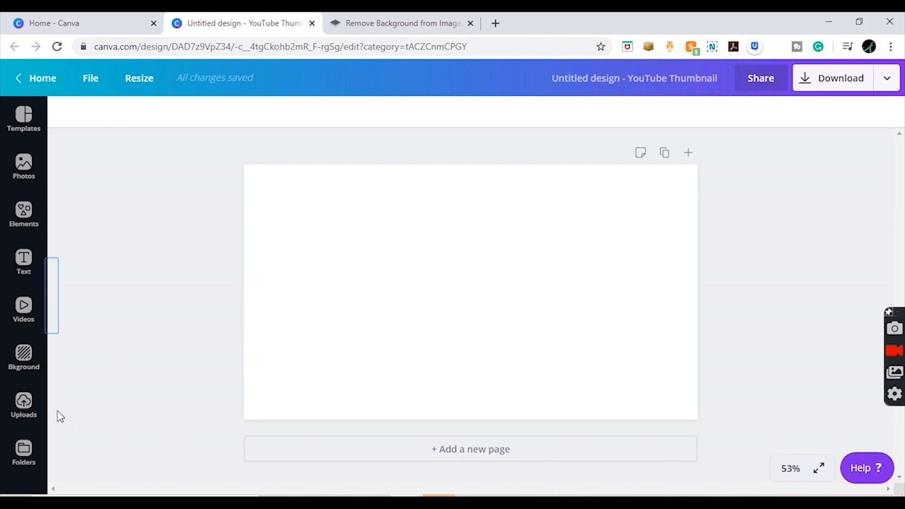
pyautogui.click(27, 419)
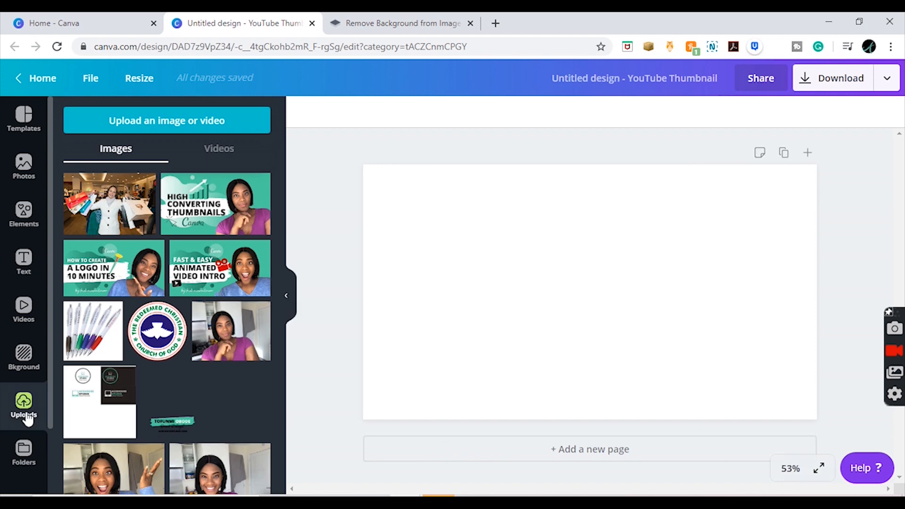
pyautogui.click(217, 120)
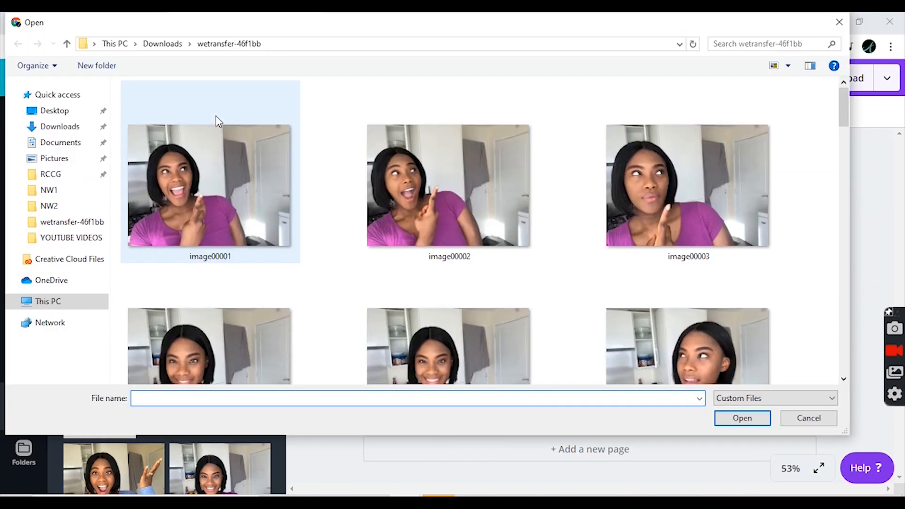
pyautogui.click(73, 127)
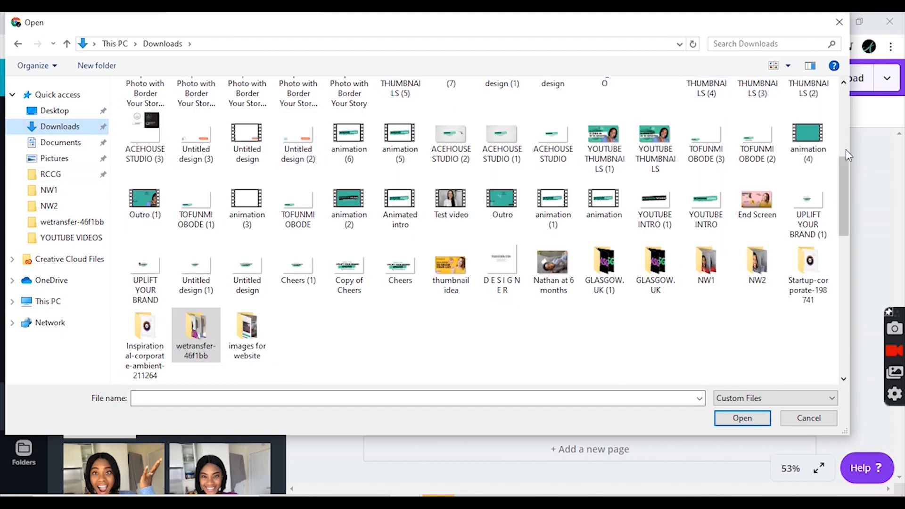
pyautogui.moveTo(850, 164); pyautogui.dragTo(846, 162)
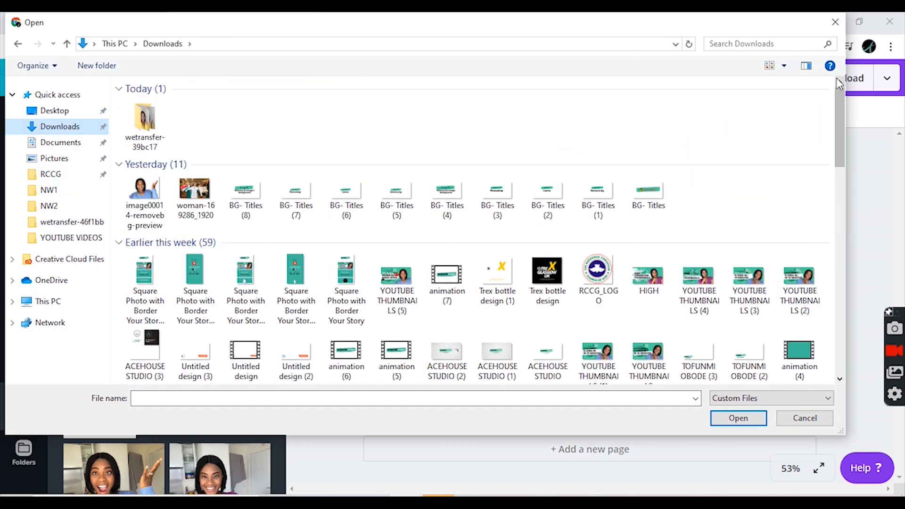
pyautogui.click(139, 147)
pyautogui.doubleClick(139, 147)
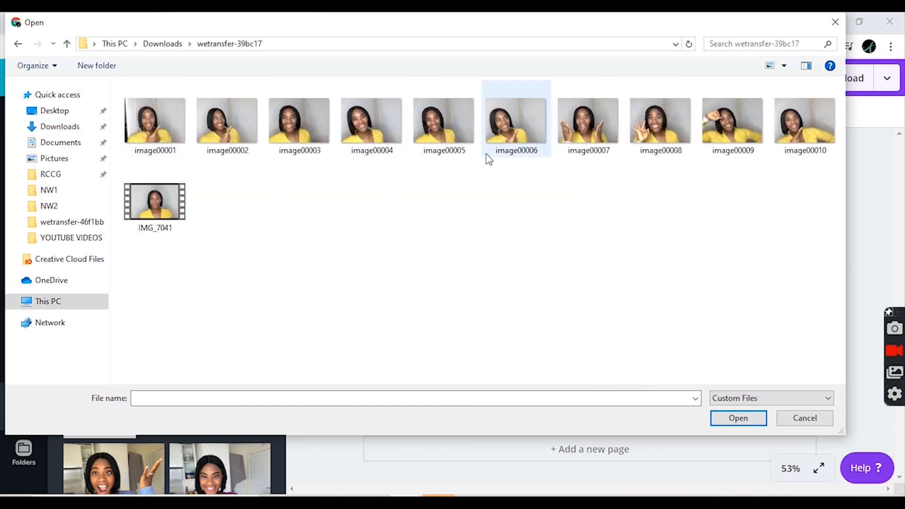
pyautogui.click(221, 129)
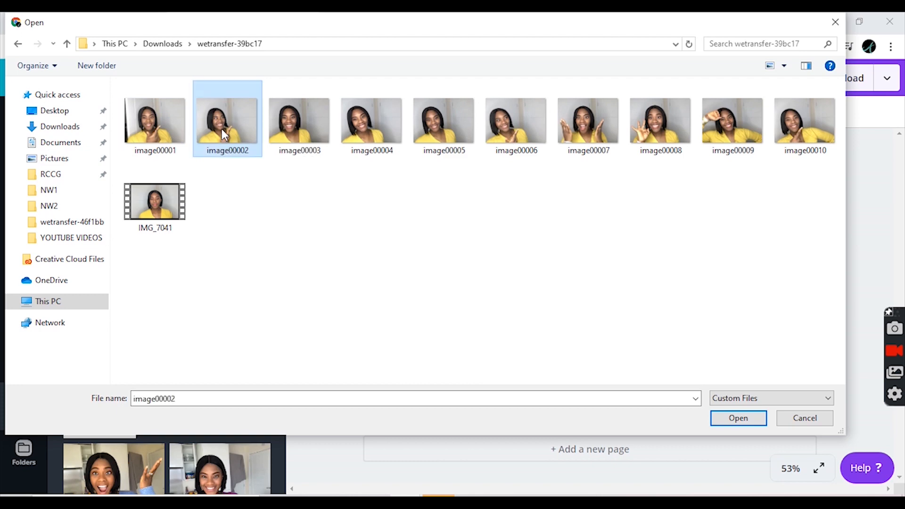
pyautogui.doubleClick(222, 128)
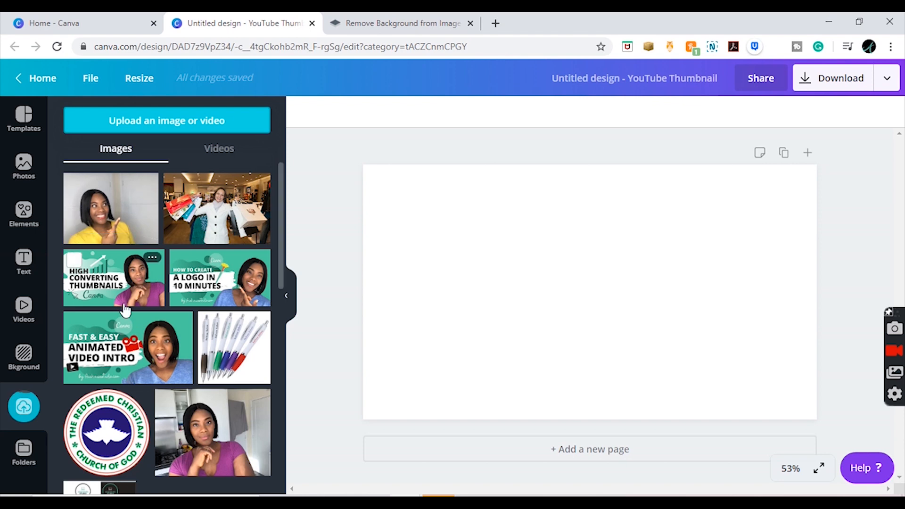
# Place the uploaded yellow-top photo on the page and apply the Background Remover effect to it
pyautogui.click(124, 228)
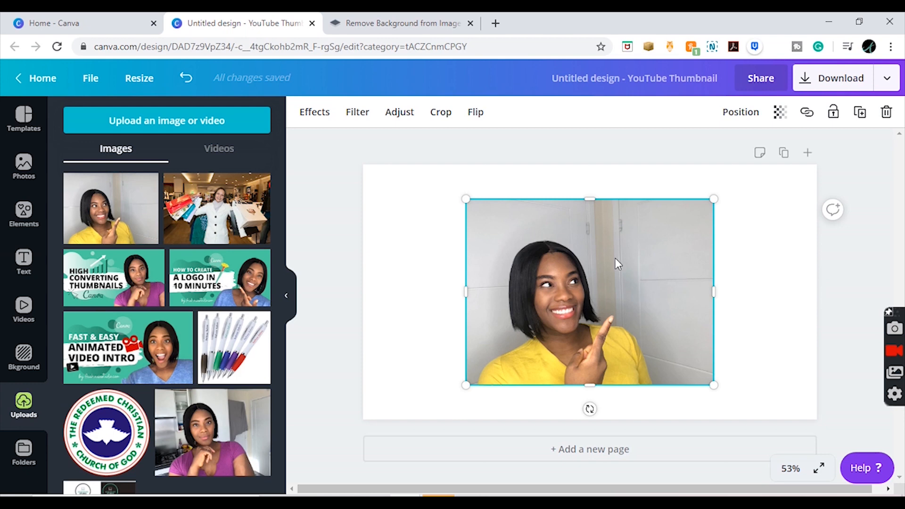
pyautogui.click(315, 113)
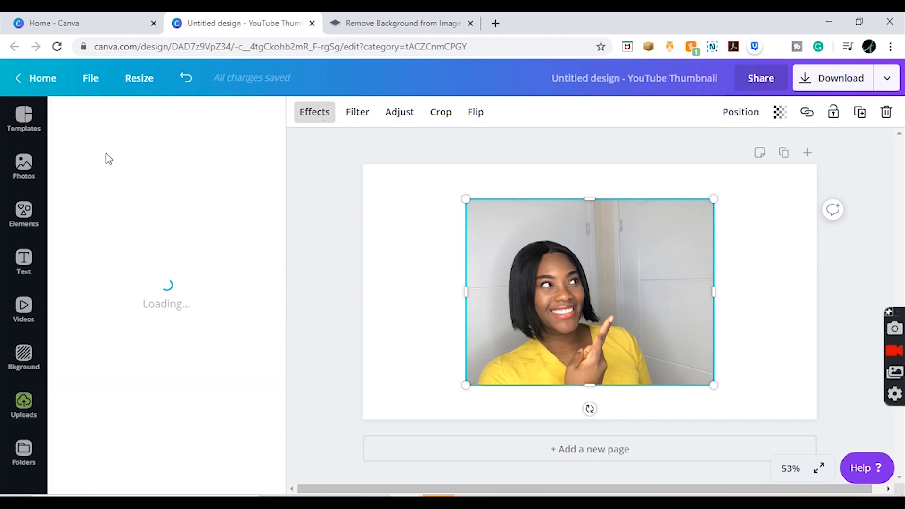
pyautogui.click(173, 165)
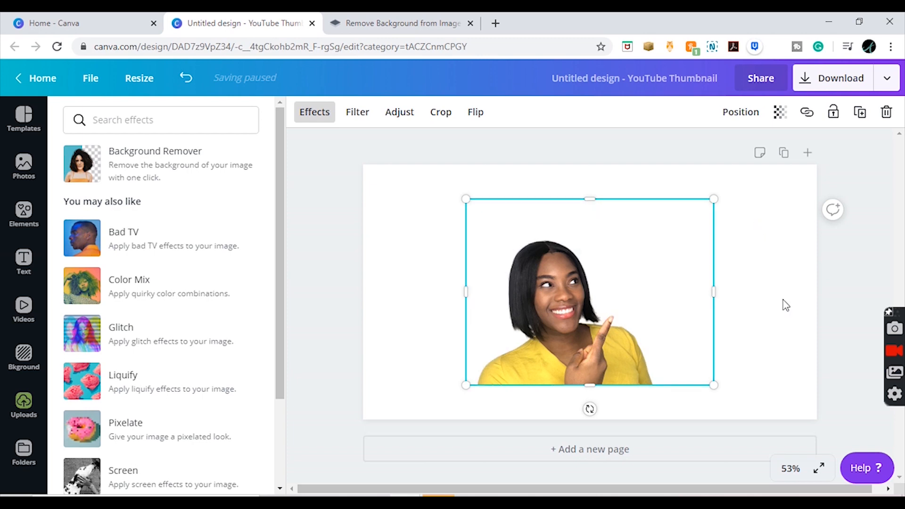
# Move the cutout toward the lower-left part of the thumbnail page and deselect it
pyautogui.moveTo(567, 362); pyautogui.dragTo(585, 336)
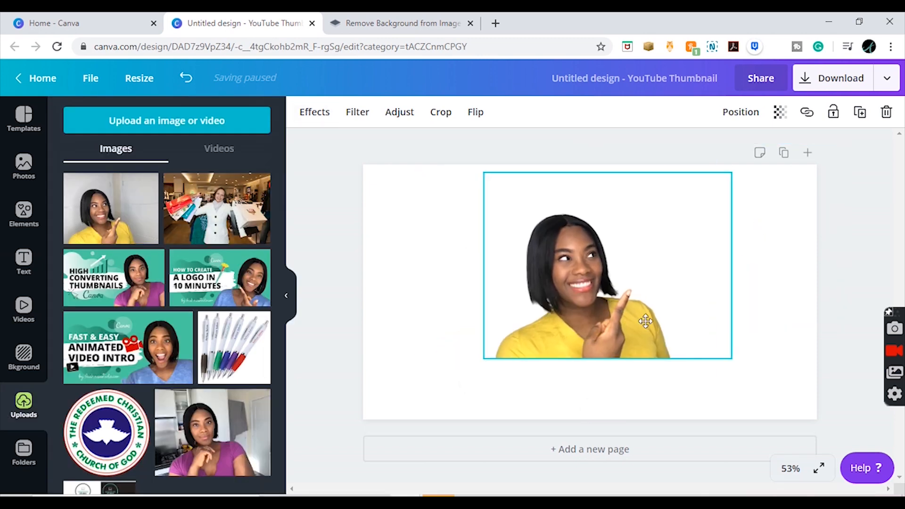
pyautogui.moveTo(646, 321); pyautogui.dragTo(536, 359)
pyautogui.click(475, 152)
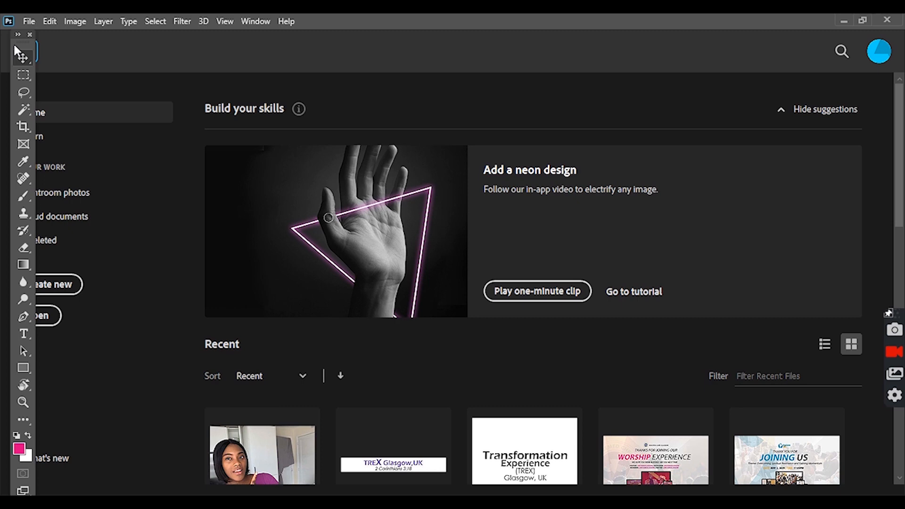
# Switch to Photoshop, open image00014 from the wetransfer-46f1bb folder, and move the floating toolbar beside the collapsed panels
pyautogui.click(26, 22)
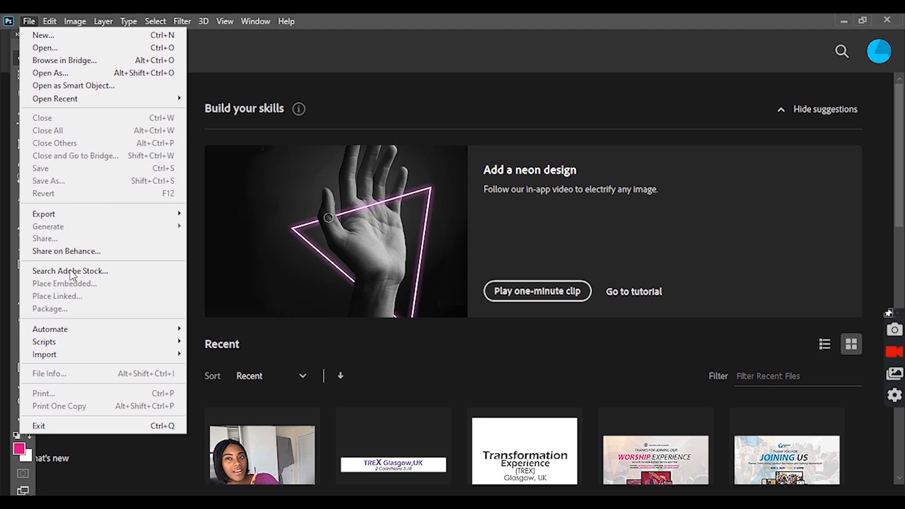
pyautogui.click(49, 50)
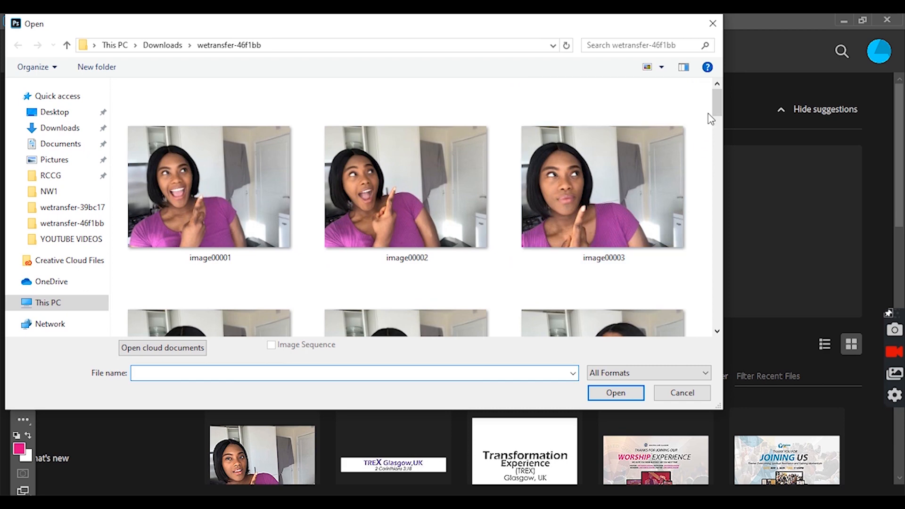
pyautogui.moveTo(718, 112); pyautogui.dragTo(723, 185)
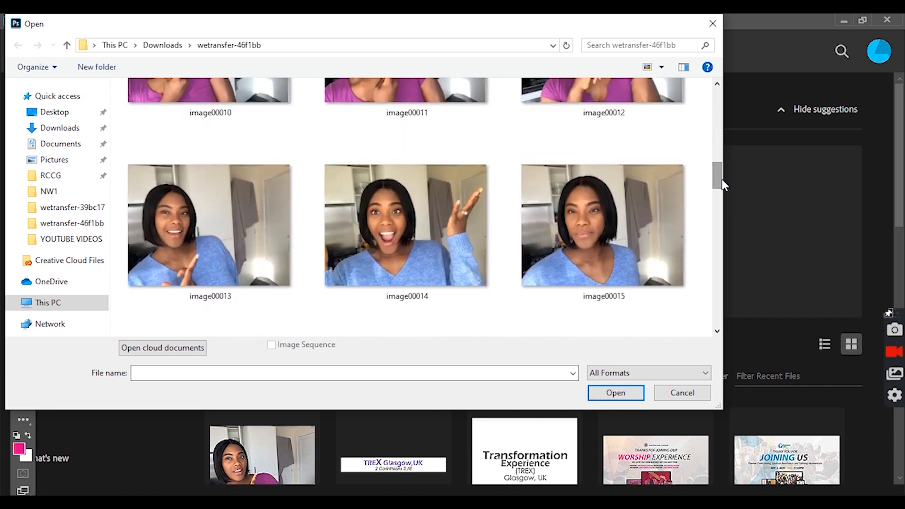
pyautogui.click(389, 200)
pyautogui.click(615, 393)
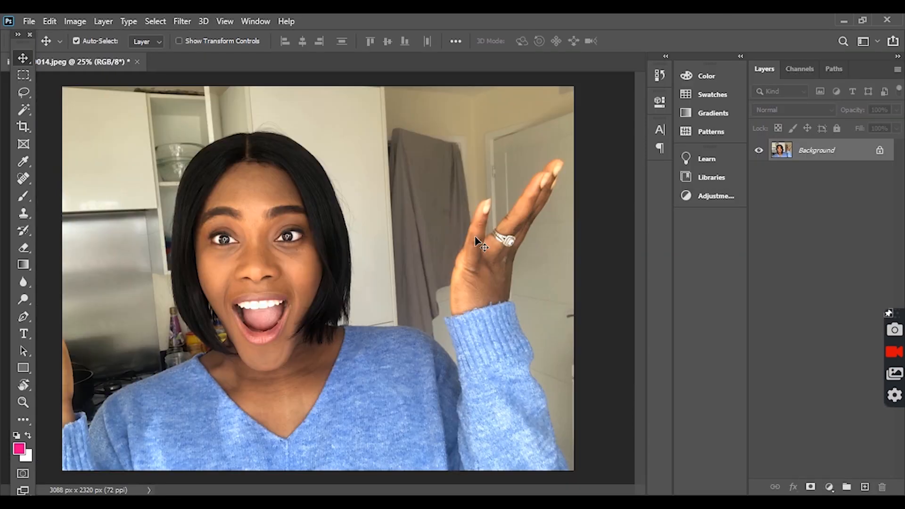
pyautogui.moveTo(17, 46); pyautogui.dragTo(625, 47)
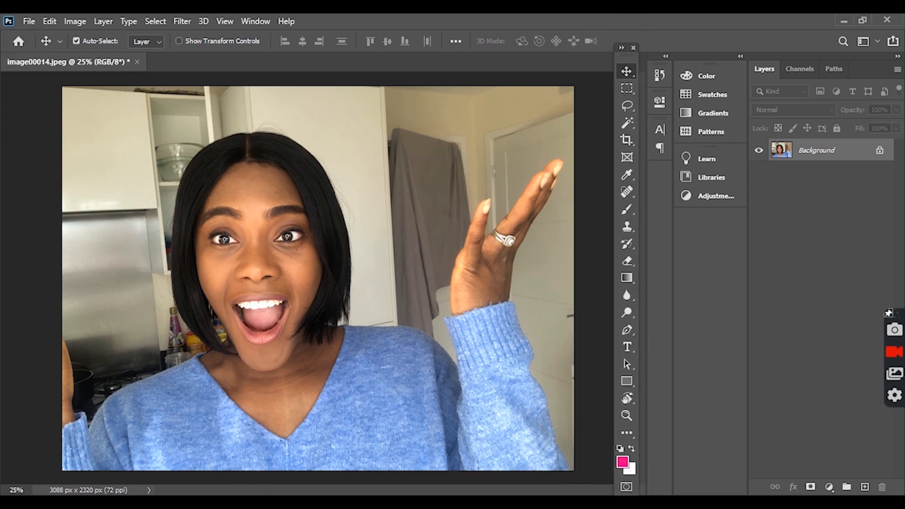
# Set the image zoom to 15% and move the floating toolbar to the side of the workspace opposite the panels
pyautogui.click(60, 491)
pyautogui.click(19, 490)
pyautogui.click(20, 489)
pyautogui.doubleClick(20, 489)
pyautogui.write('15')
pyautogui.press('Return')
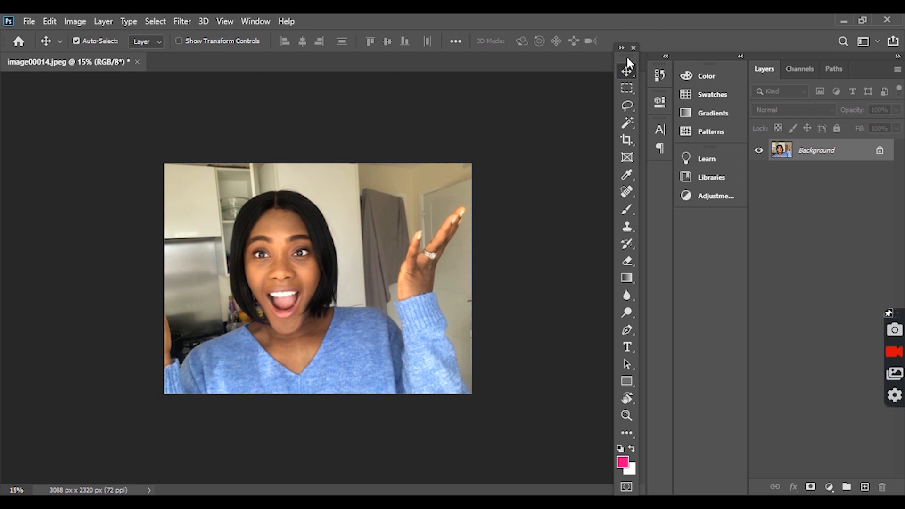
pyautogui.moveTo(627, 55); pyautogui.dragTo(19, 53)
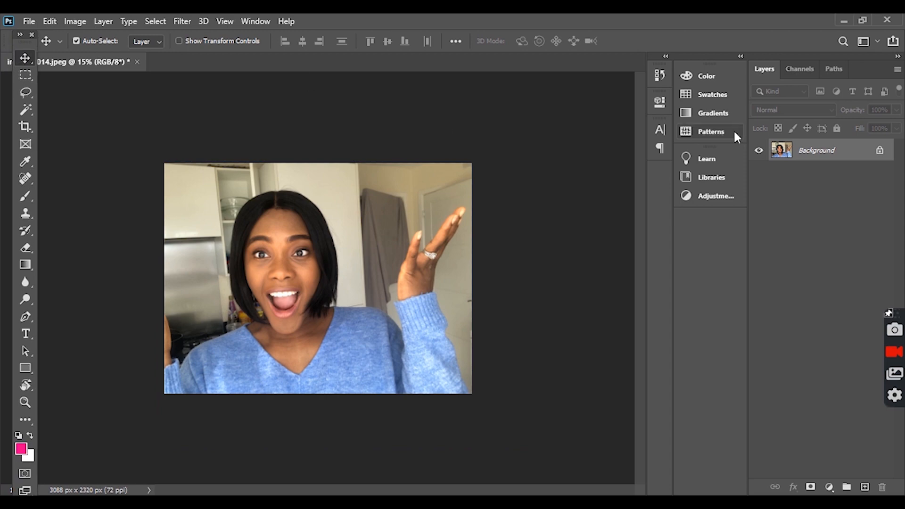
# Duplicate the Background layer as Background copy and delete the original locked Background layer
pyautogui.rightClick(847, 151)
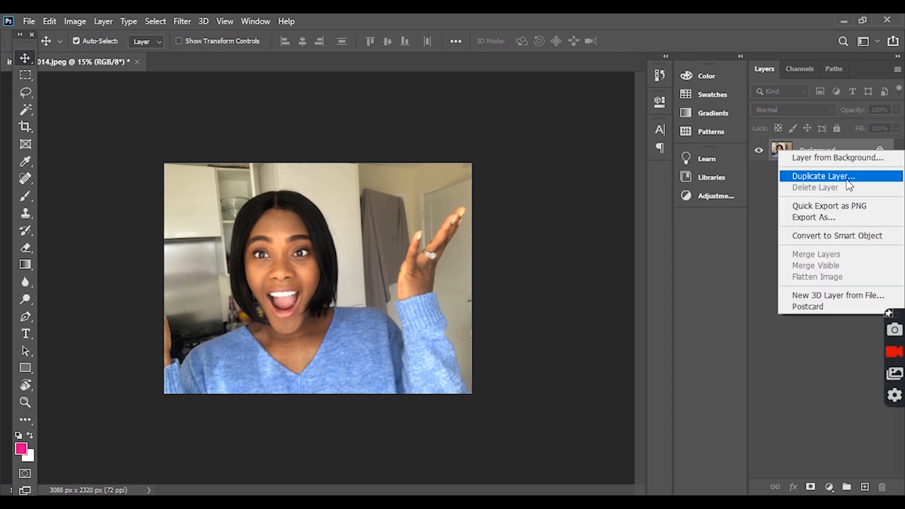
pyautogui.click(844, 176)
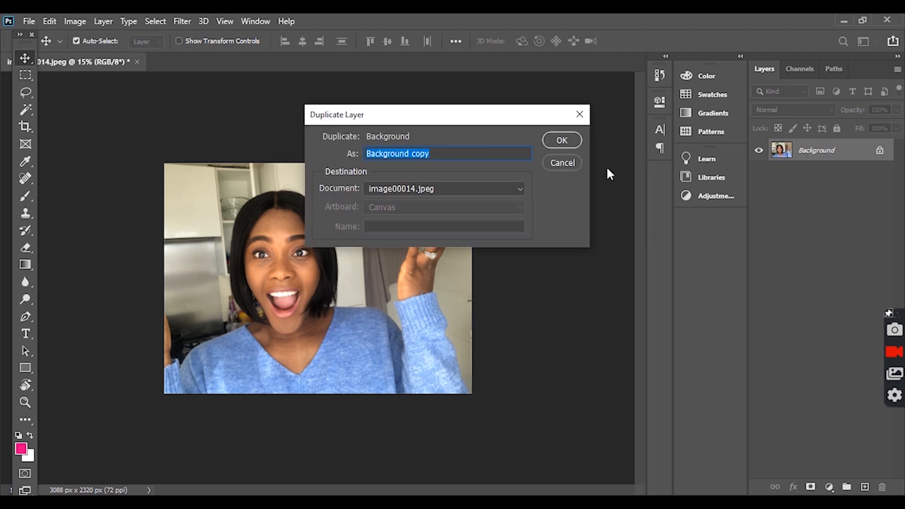
pyautogui.click(568, 140)
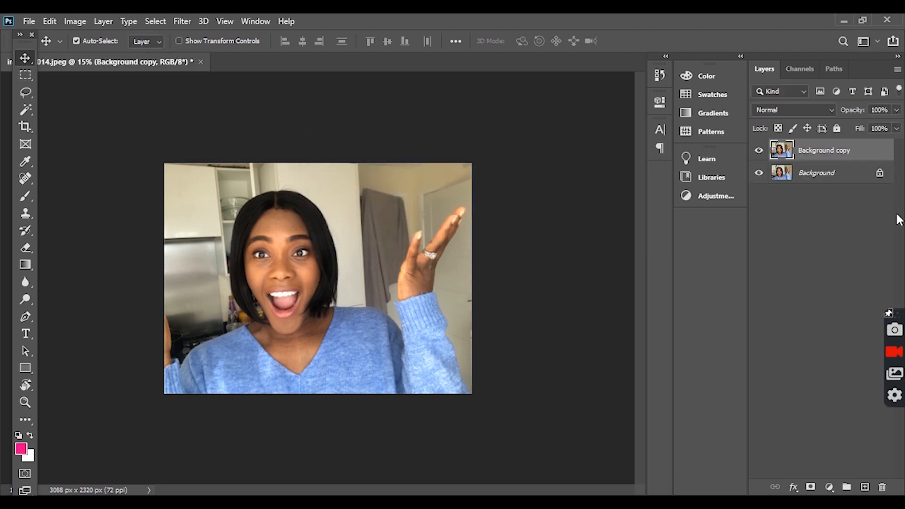
pyautogui.click(854, 180)
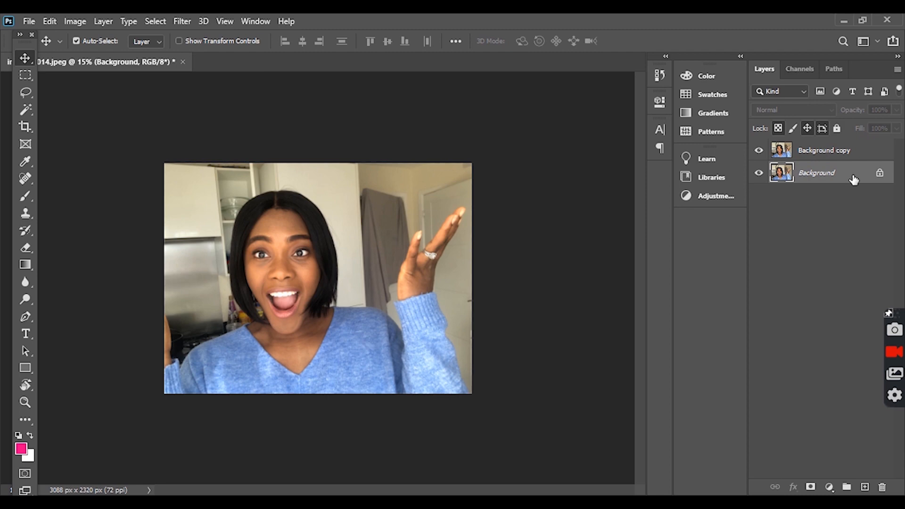
pyautogui.press('Delete')
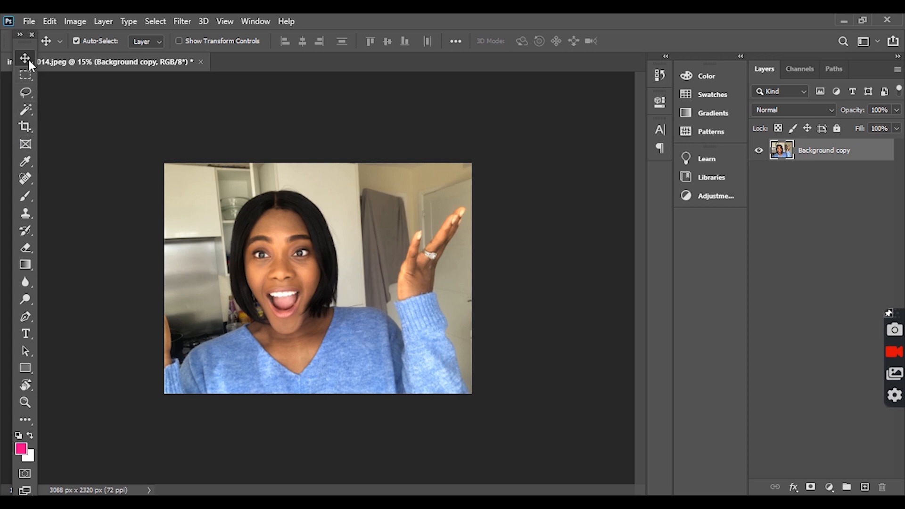
# With the Magic Wand tool active, select the woman using Select Subject and invert the selection to cover the background
pyautogui.click(27, 109)
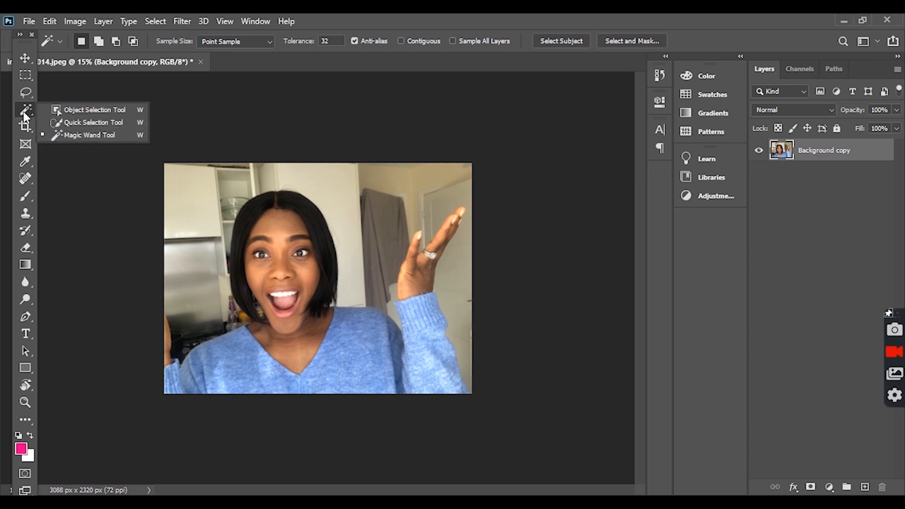
pyautogui.click(106, 134)
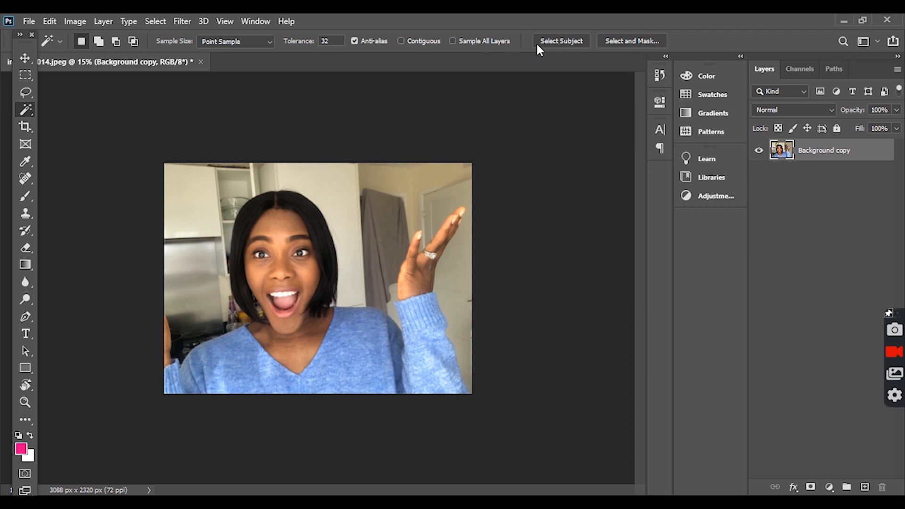
pyautogui.click(562, 41)
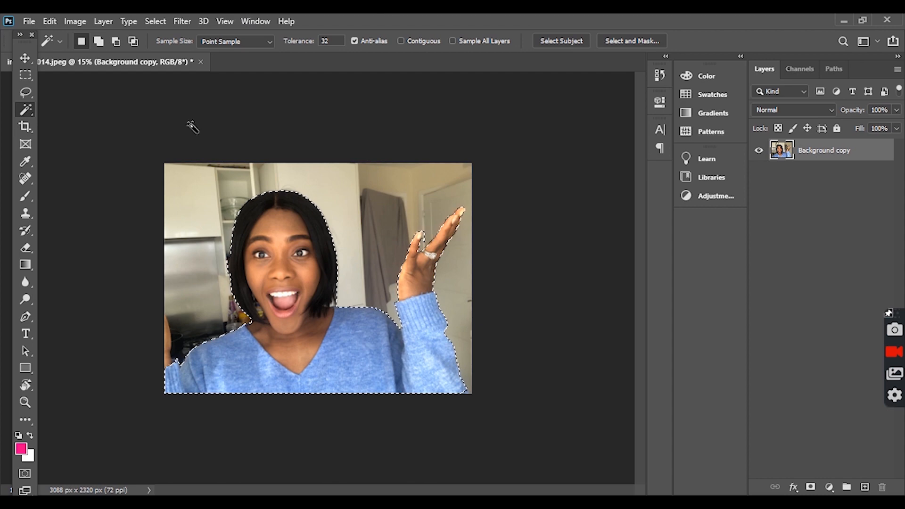
pyautogui.click(157, 21)
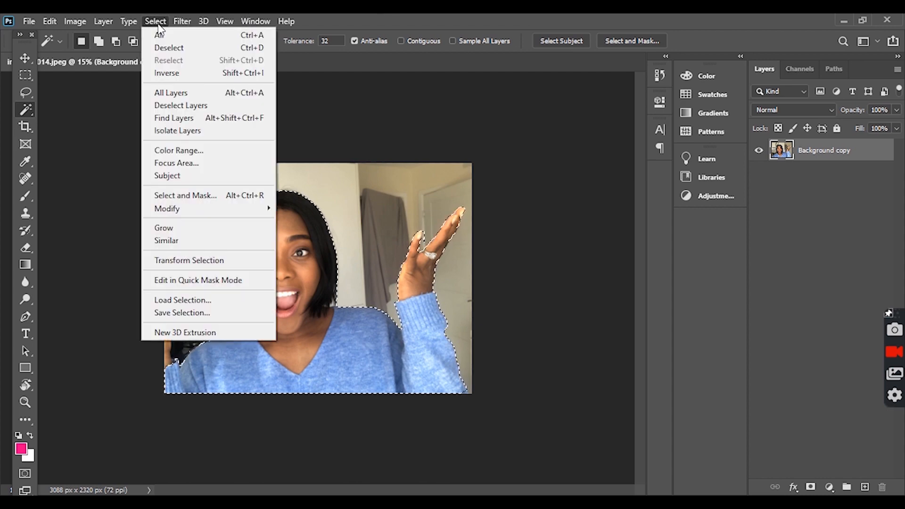
pyautogui.click(189, 79)
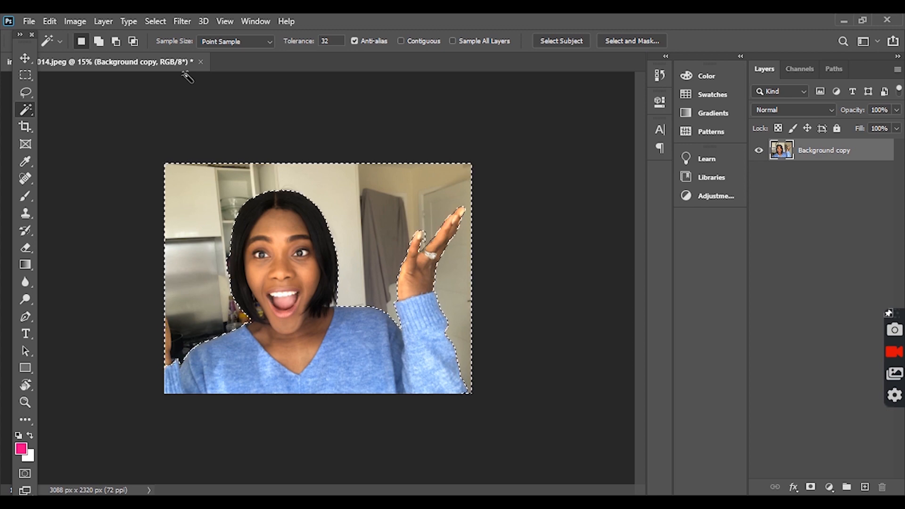
# Delete the selected kitchen background from the Background copy layer, undoing the deletion once and repeating it
pyautogui.press('Delete')
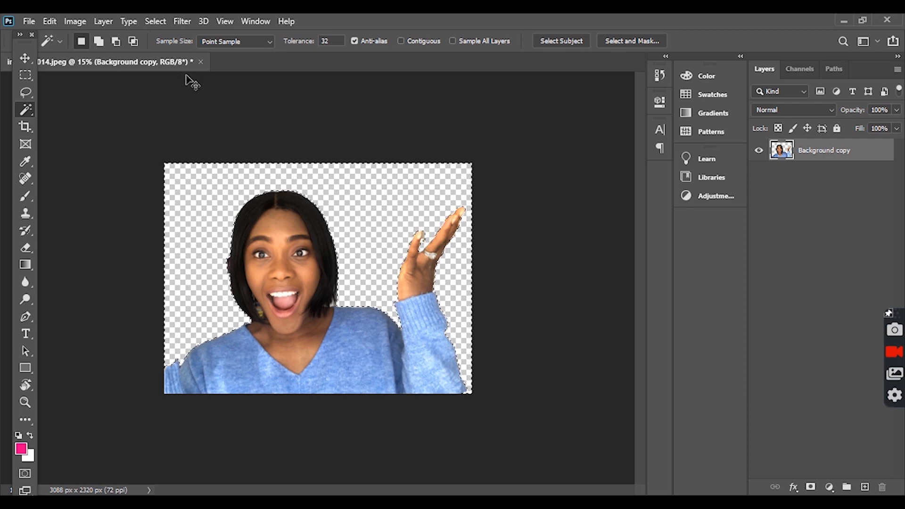
pyautogui.hotkey('ctrl', 'z')
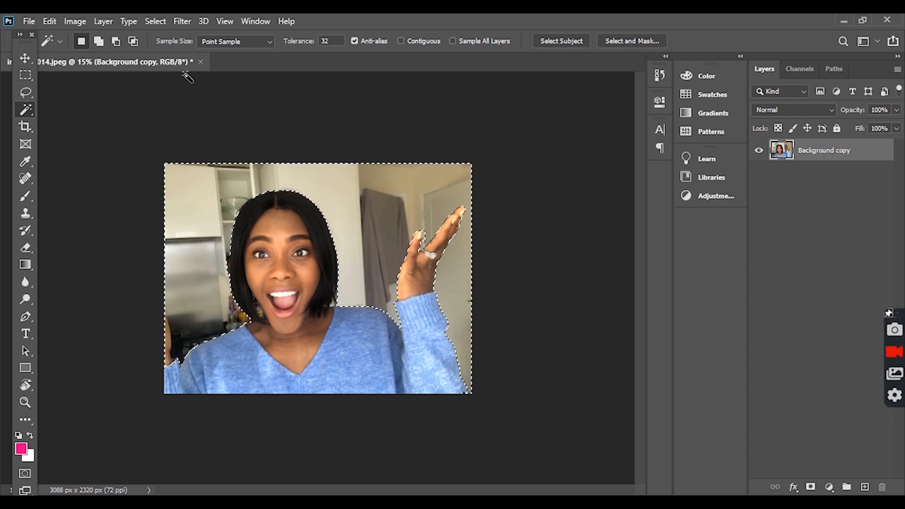
pyautogui.press('Delete')
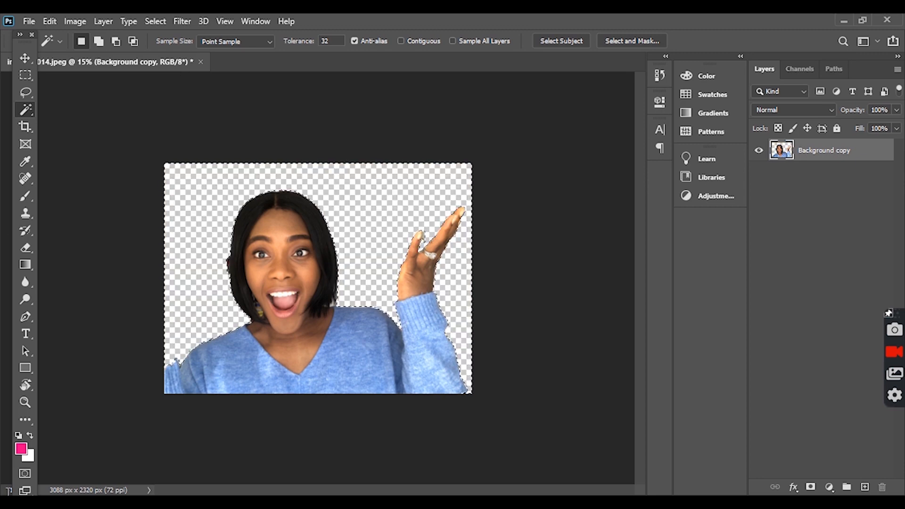
pyautogui.click(20, 35)
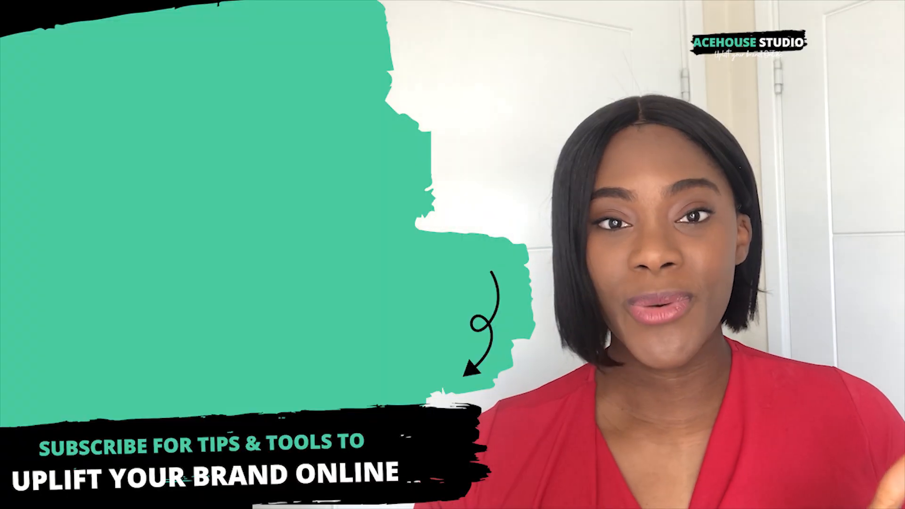